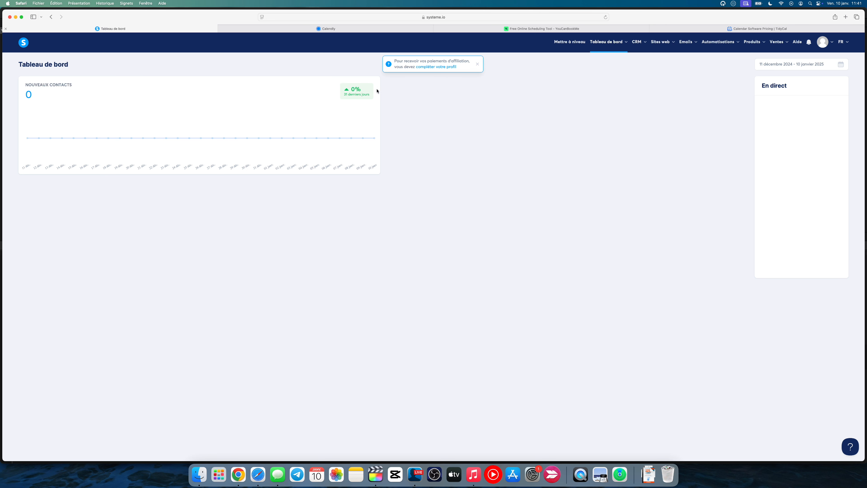
Step: In Calendly, share the 30 Minute Meeting event to a website as an inline embed and generate its embed code
left_click(346, 29)
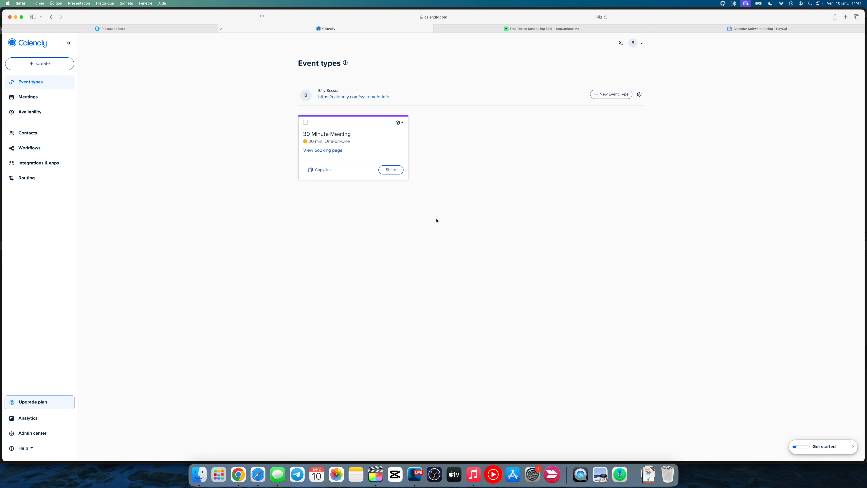
left_click(183, 30)
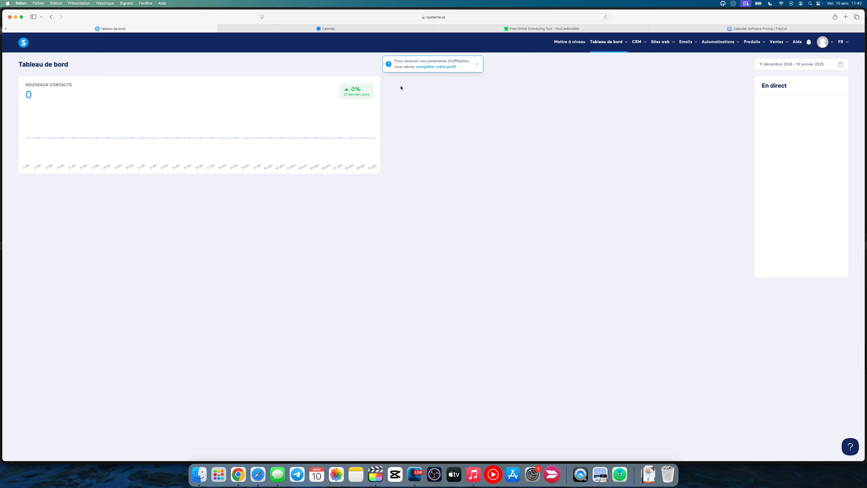
key("ctrl+Tab")
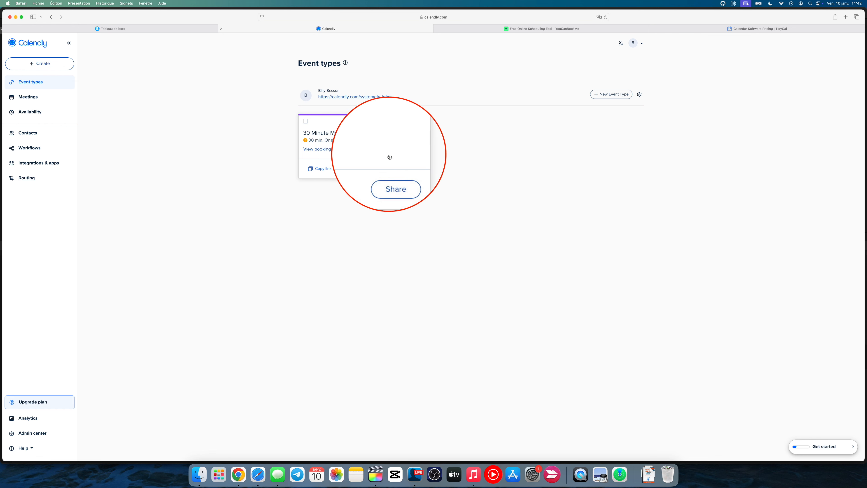
left_click(391, 170)
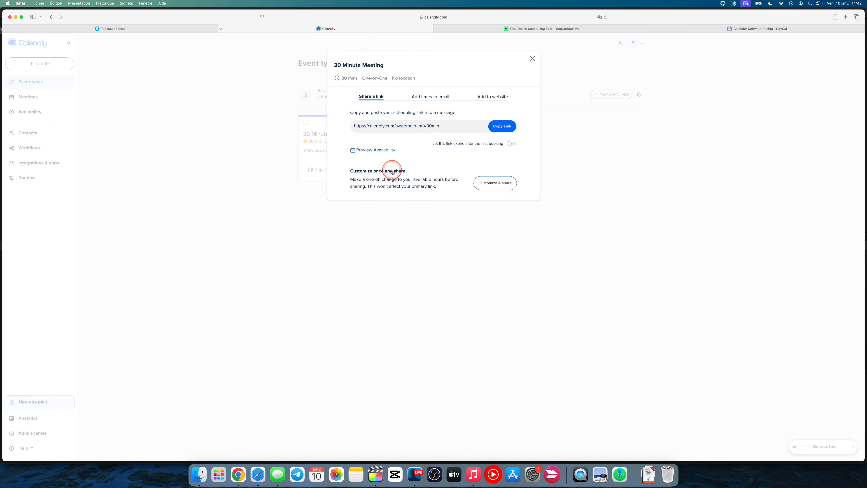
left_click(493, 100)
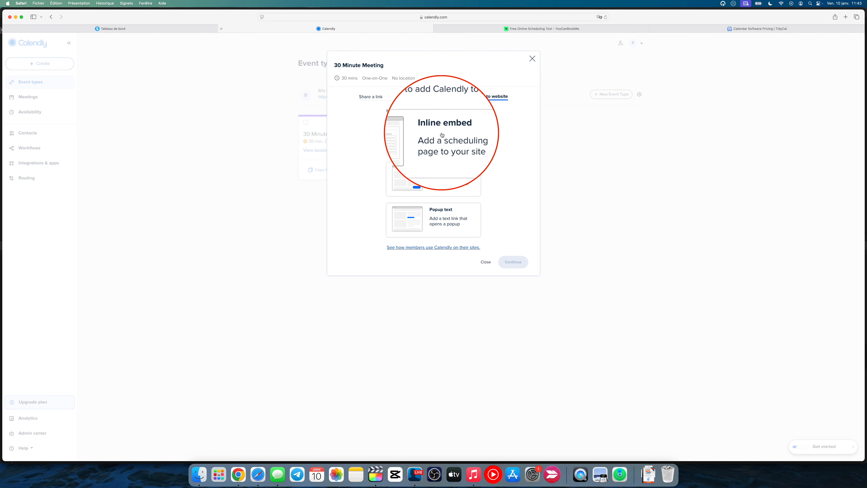
left_click(441, 135)
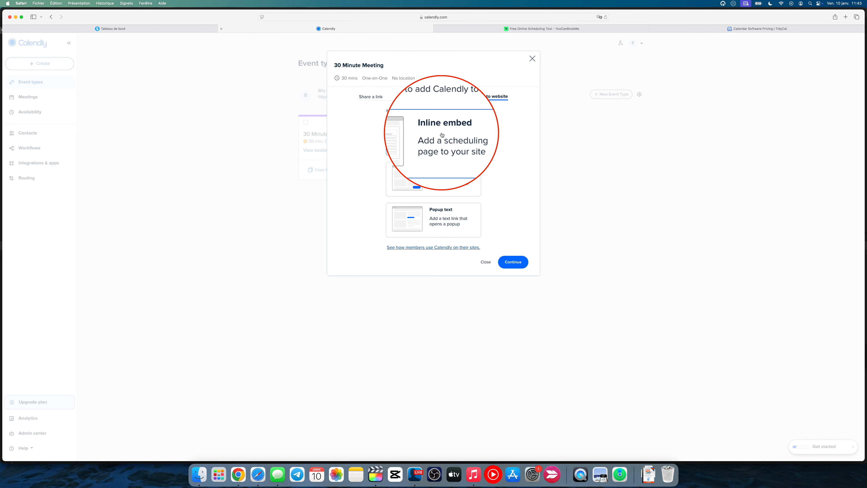
left_click(513, 262)
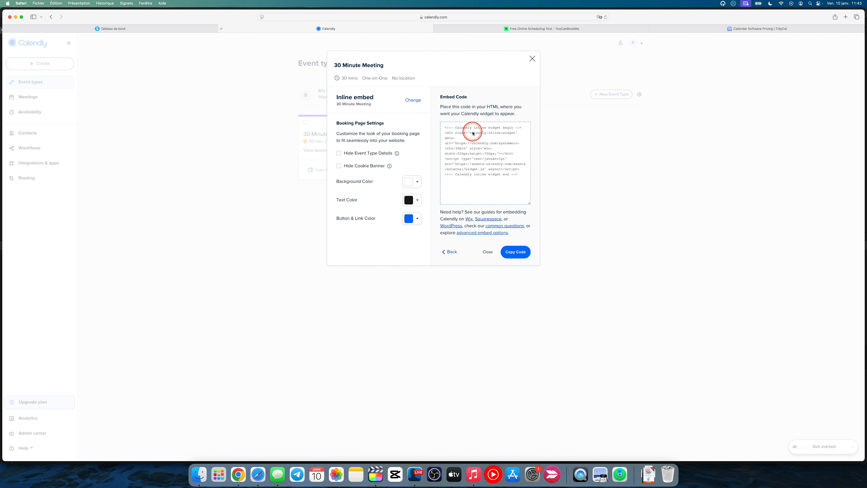
Step: Copy the whole inline widget embed code of the 30 Minute Meeting event
left_click_drag(477, 107, 501, 107)
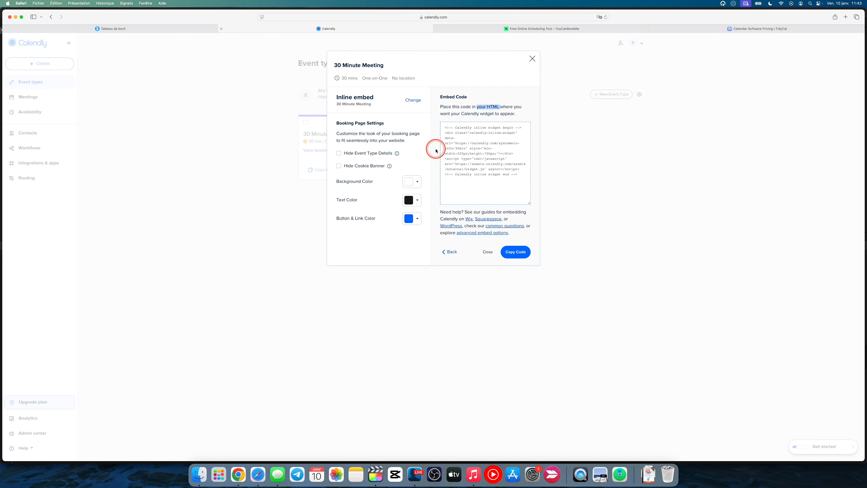
left_click(466, 141)
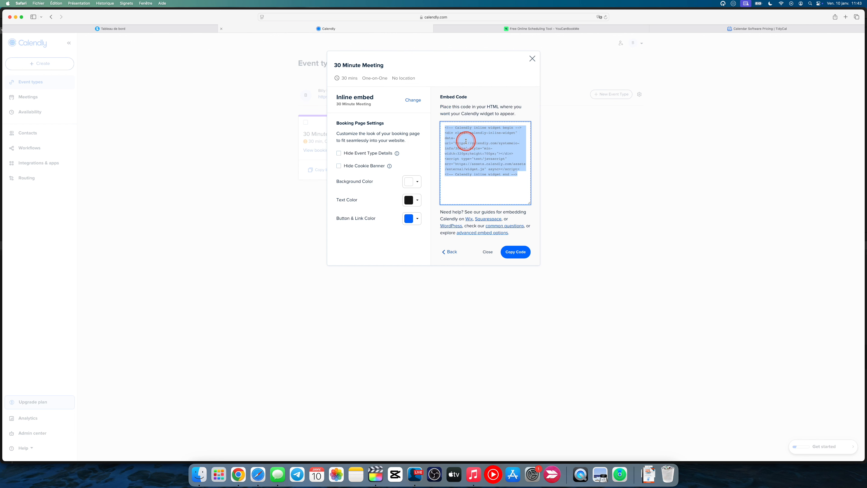
left_click(515, 253)
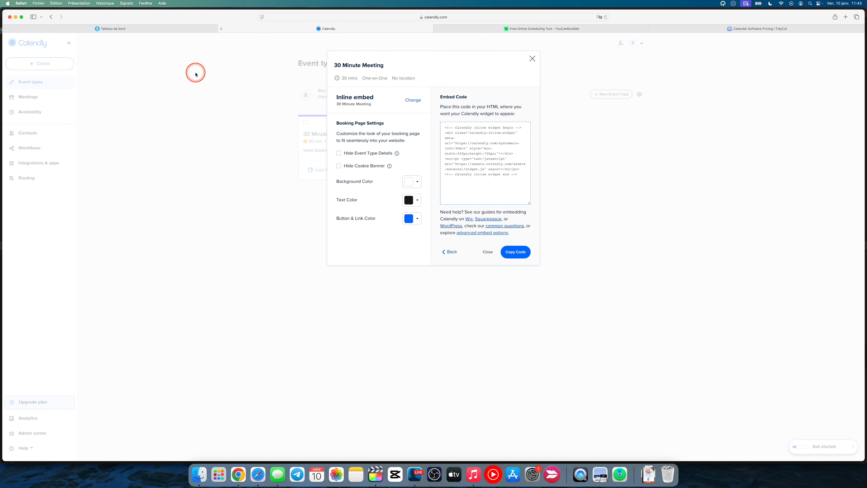
Step: Switch to systeme.io and open the réservation page of the Calendrier sales funnel for editing
left_click(152, 29)
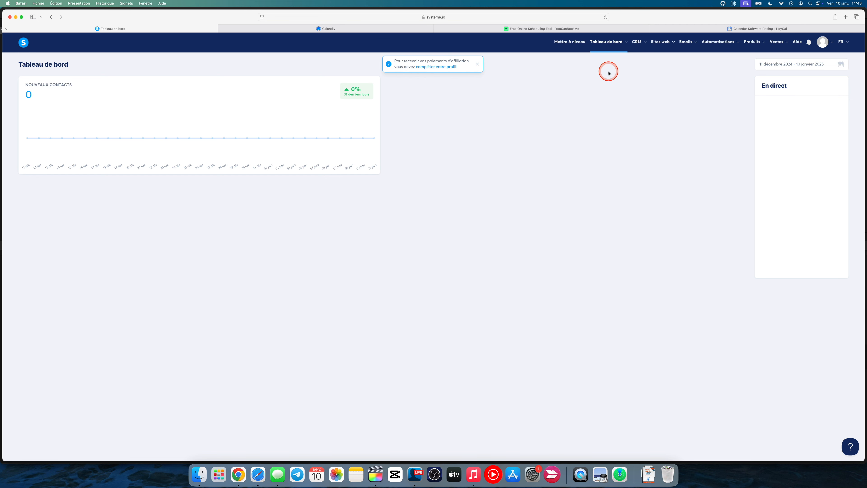
mouse_move(663, 42)
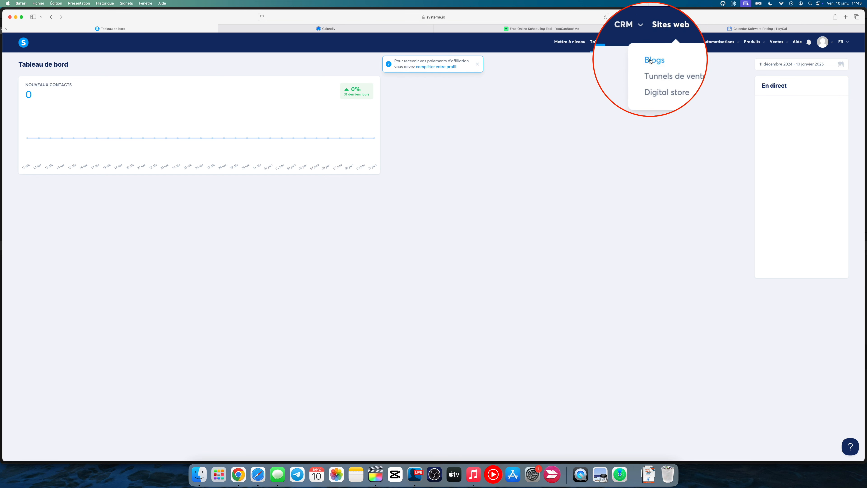
left_click(662, 68)
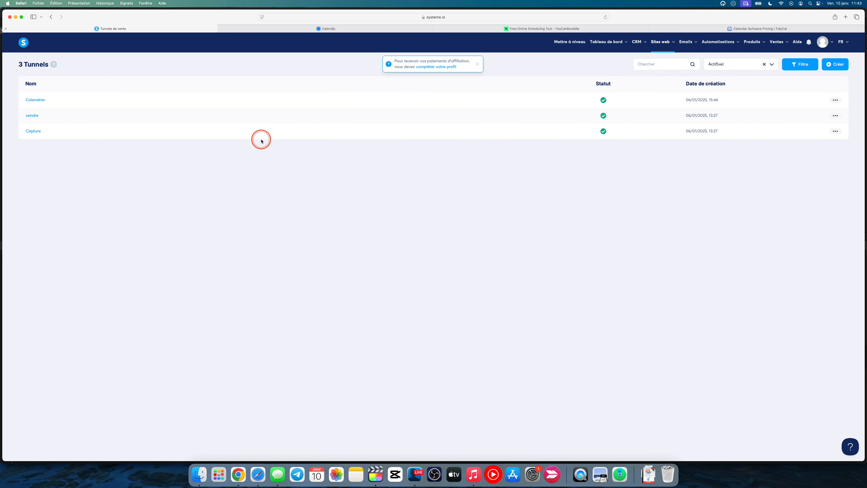
left_click(38, 101)
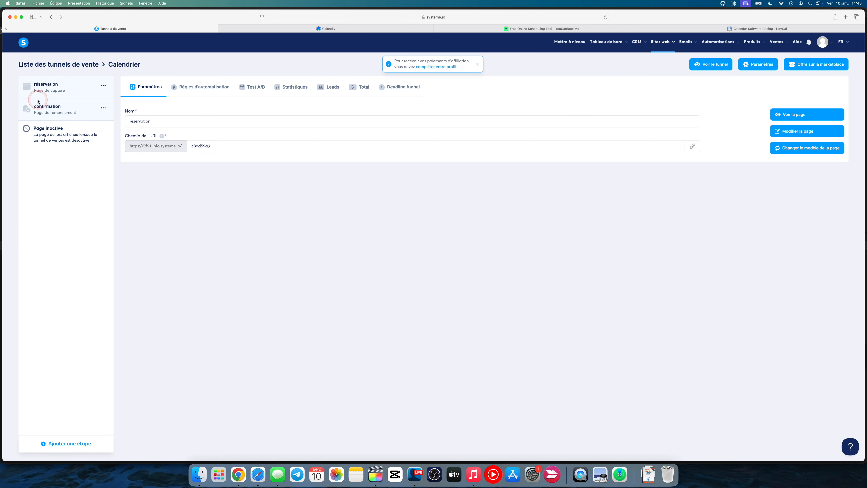
left_click(61, 111)
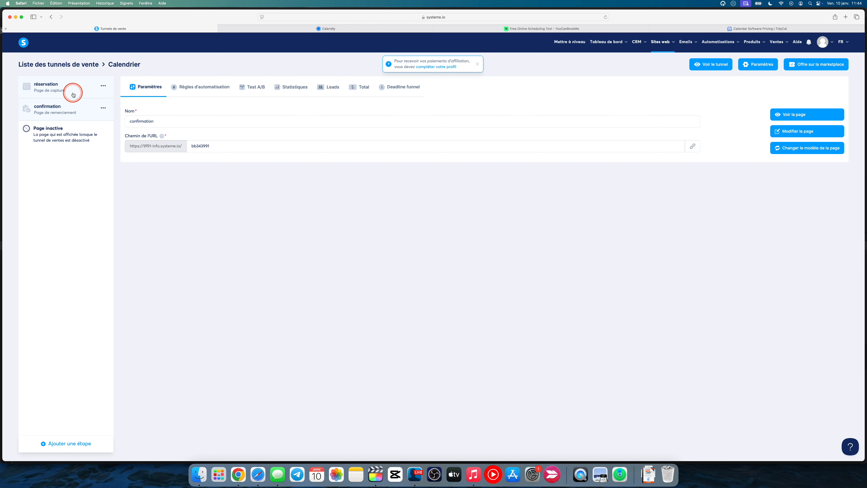
left_click(58, 87)
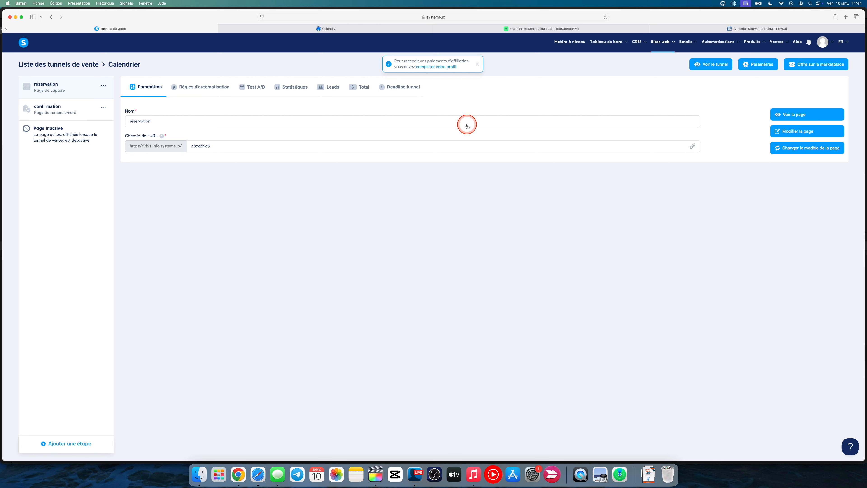
left_click(794, 133)
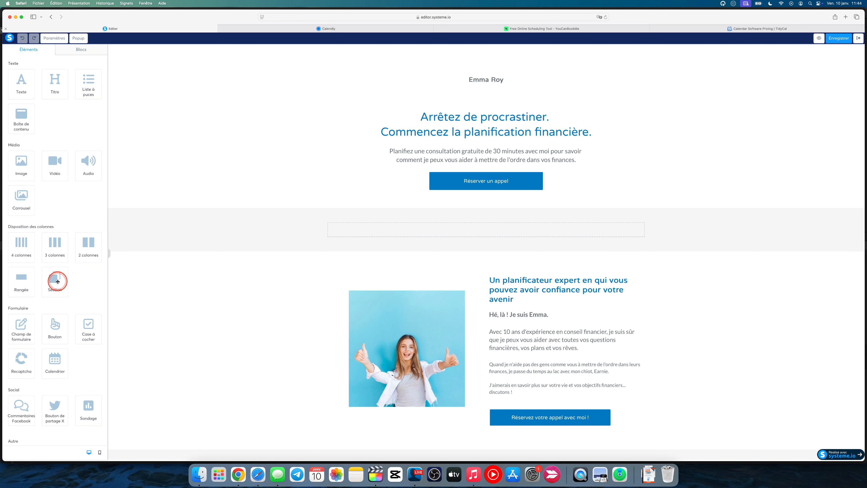
Step: Add a Code HTML element to the empty row in the grey section below the Réserver un appel button
scroll(57, 279, "down", 2)
scroll(57, 279, "down", 4)
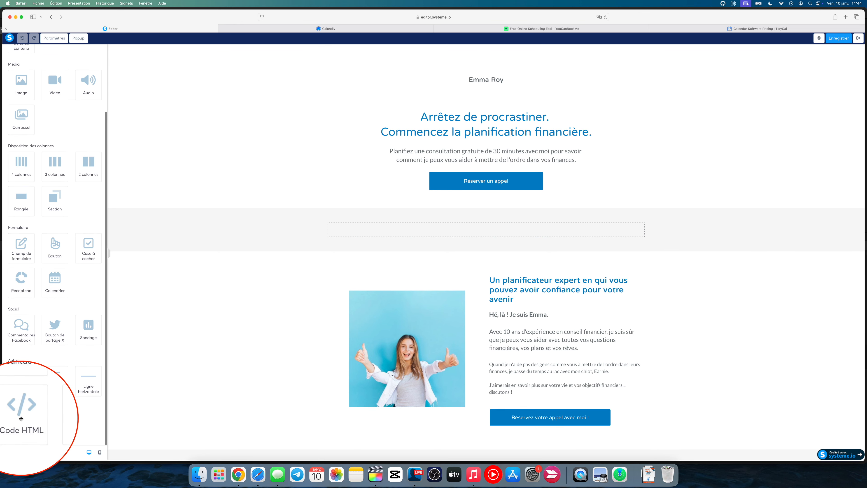
left_click_drag(20, 414, 444, 240)
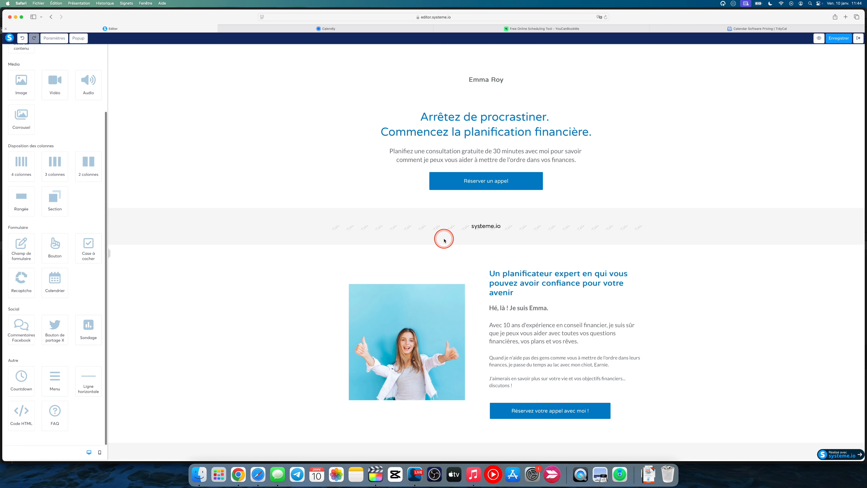
Step: Replace the Code HTML element's default code with the copied Calendly inline widget code and save the code
left_click(466, 228)
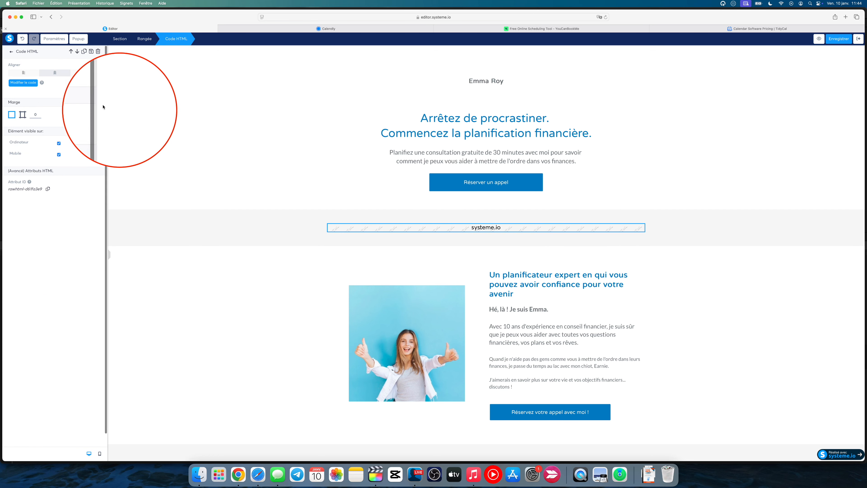
left_click(20, 84)
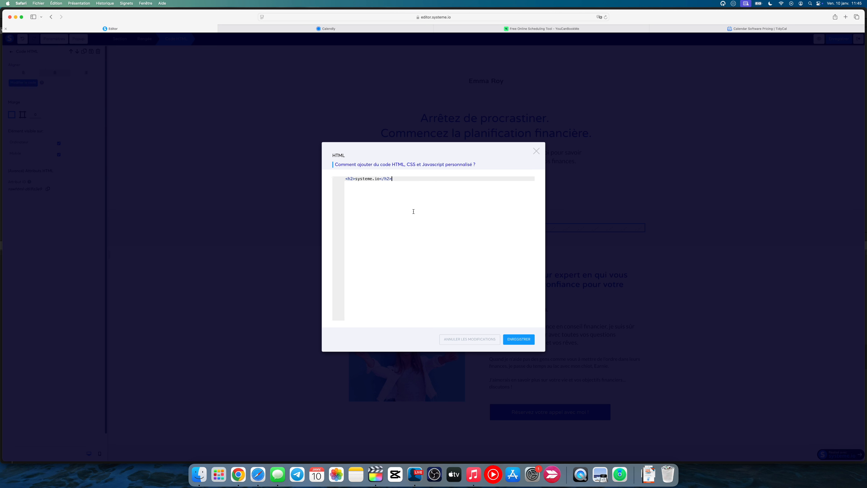
triple_click(413, 211)
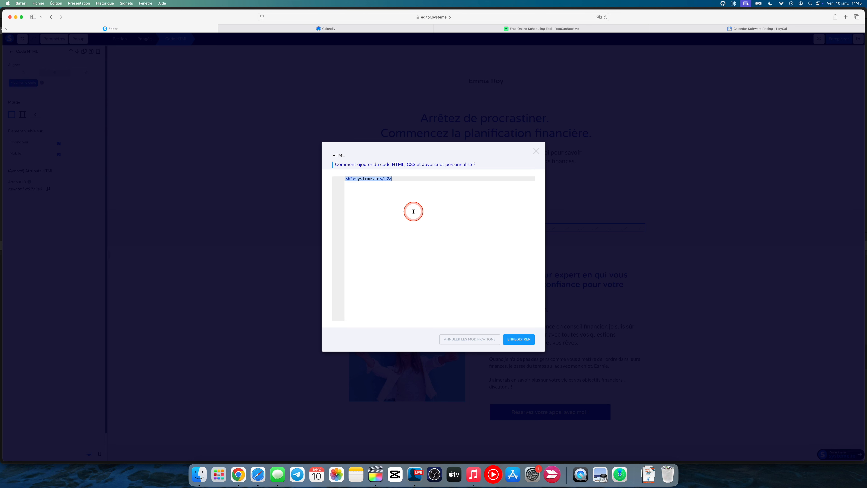
key("BackSpace")
key("super+v")
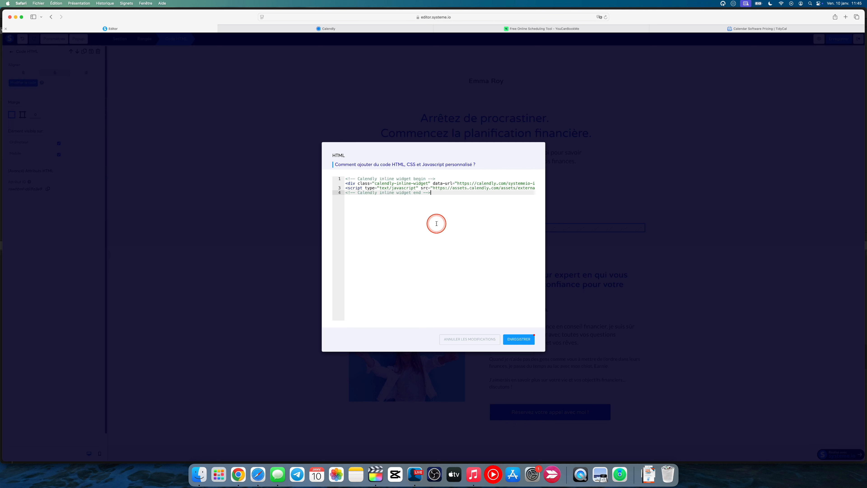
left_click(338, 28)
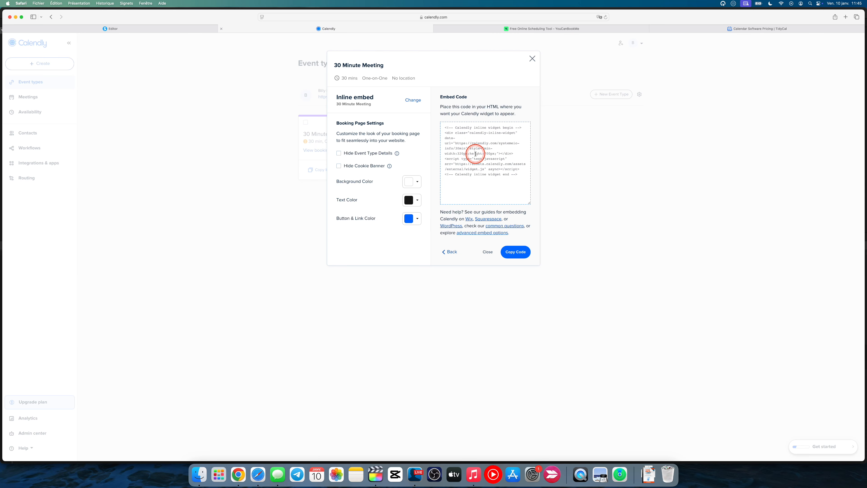
left_click(125, 29)
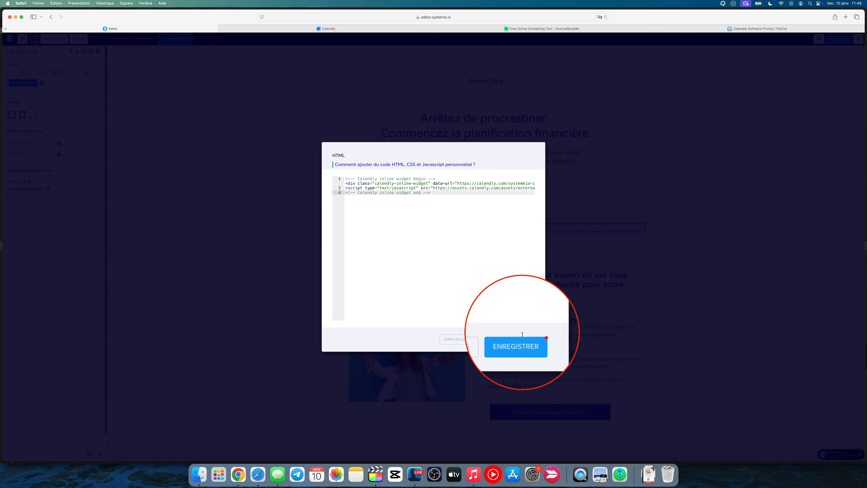
left_click(520, 340)
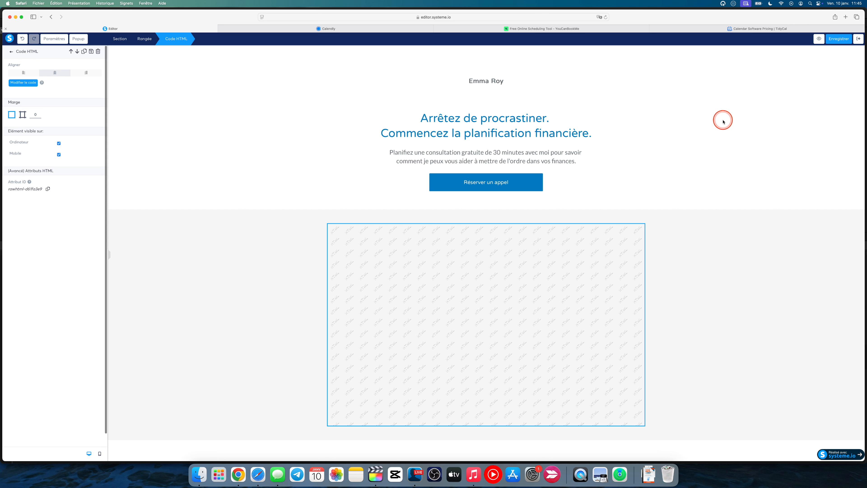
Step: Save the réservation page and preview the embedded calendar, returning to the page editor when done
left_click(838, 39)
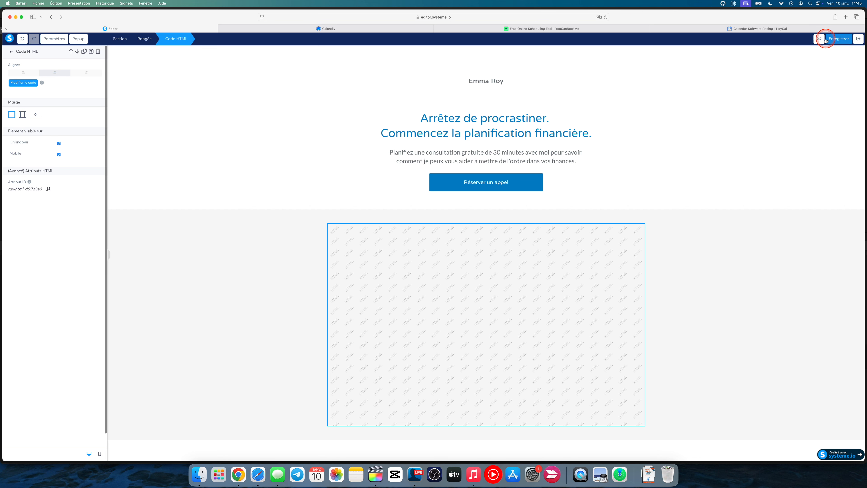
left_click(819, 39)
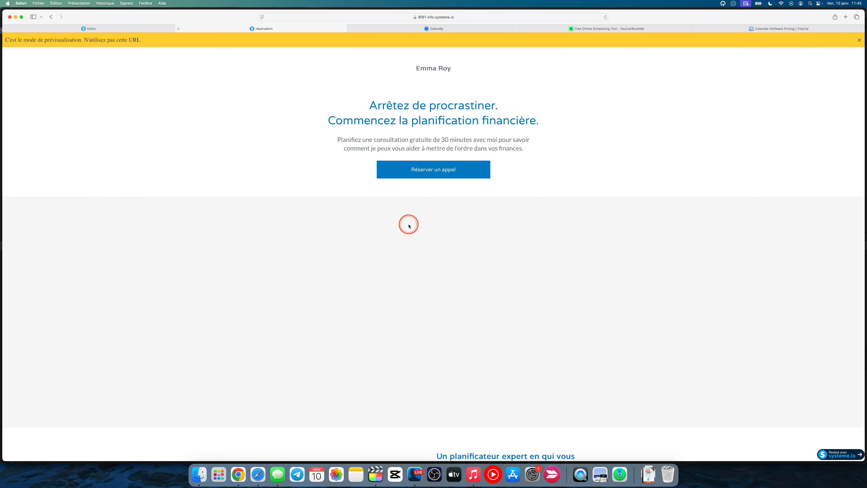
left_click(422, 391)
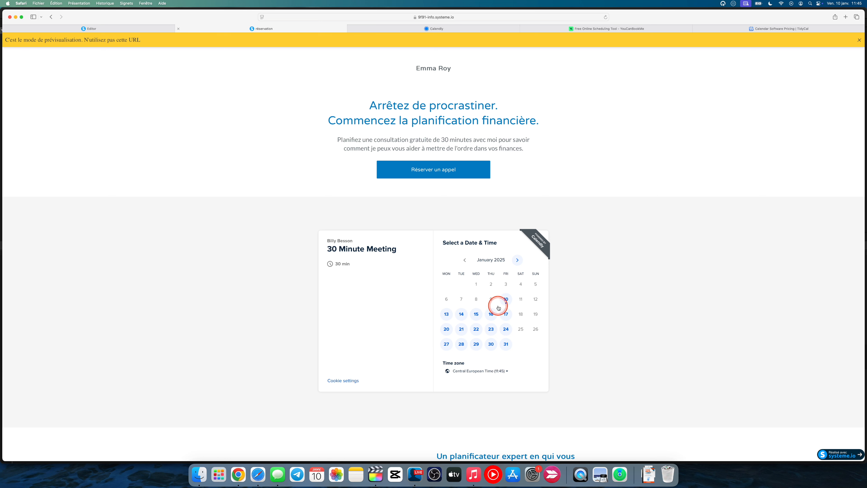
left_click(112, 29)
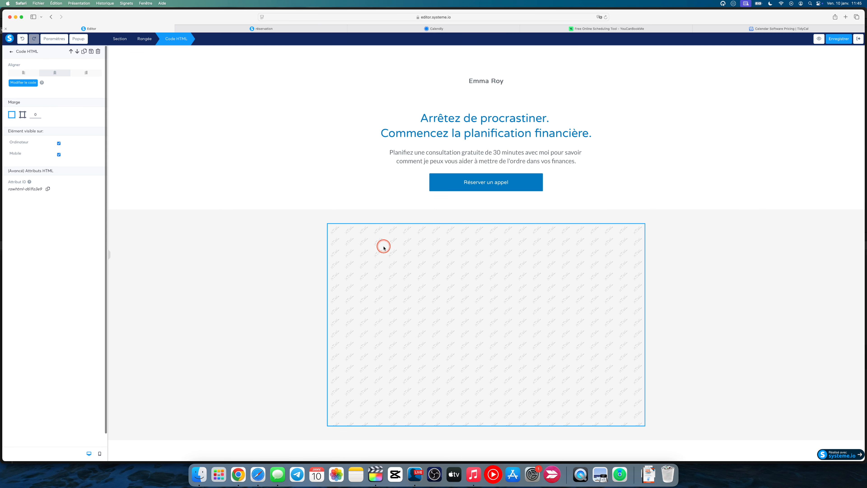
Step: Move the Code HTML element directly above the main headline of the first section, and preview the saved page
left_click_drag(376, 231, 497, 93)
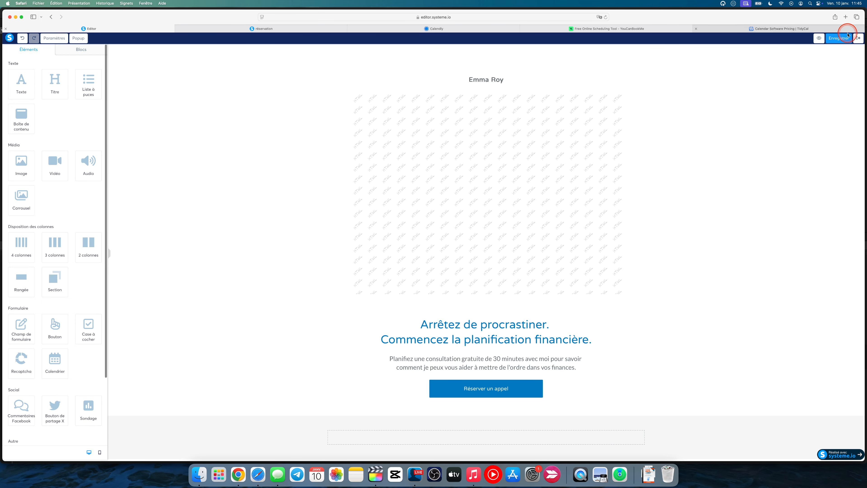
left_click(842, 38)
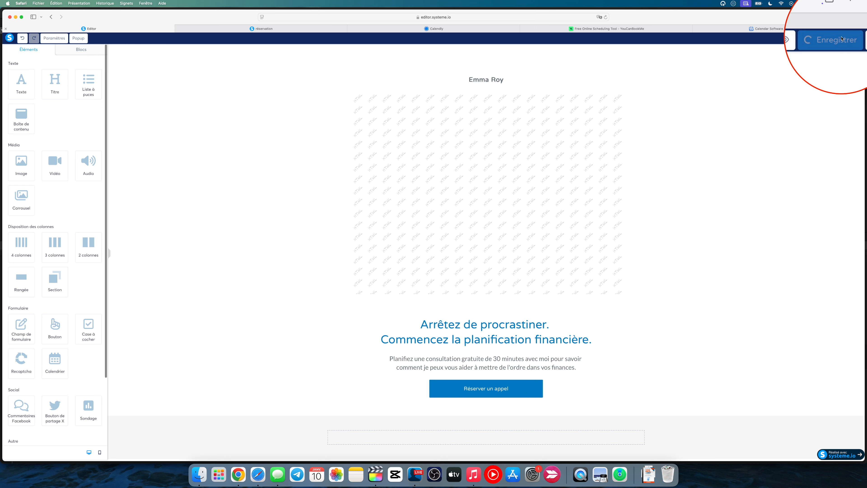
left_click(819, 38)
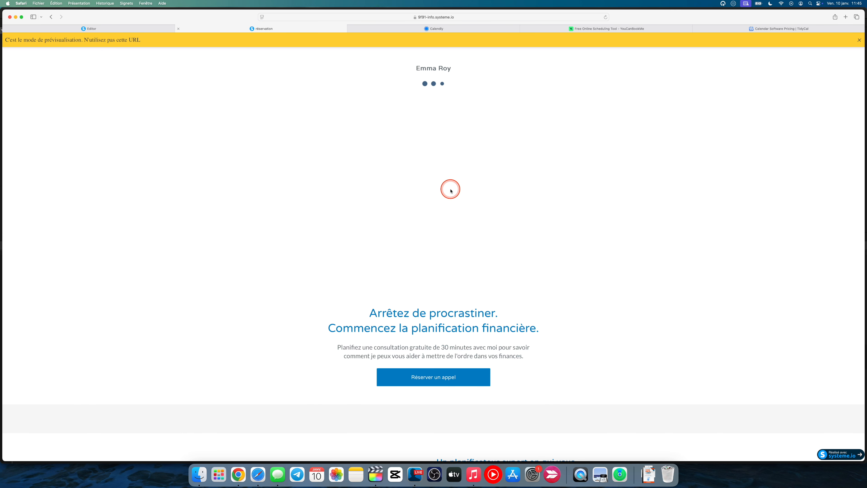
left_click(493, 260)
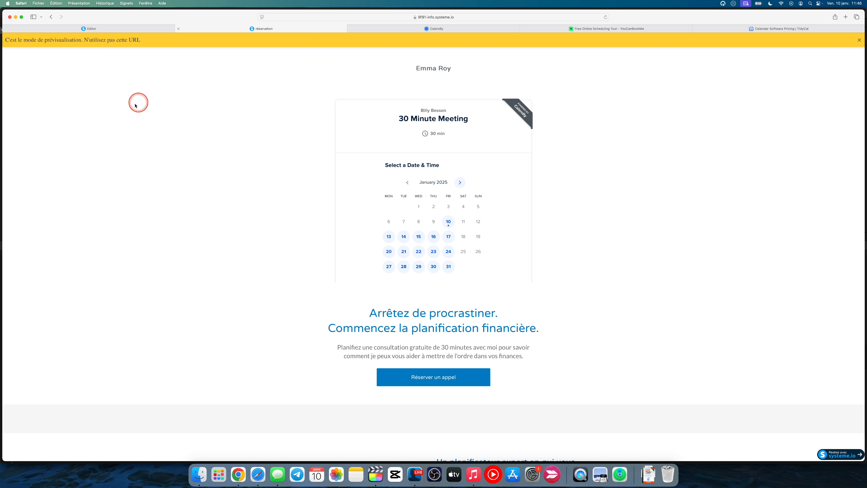
left_click(128, 29)
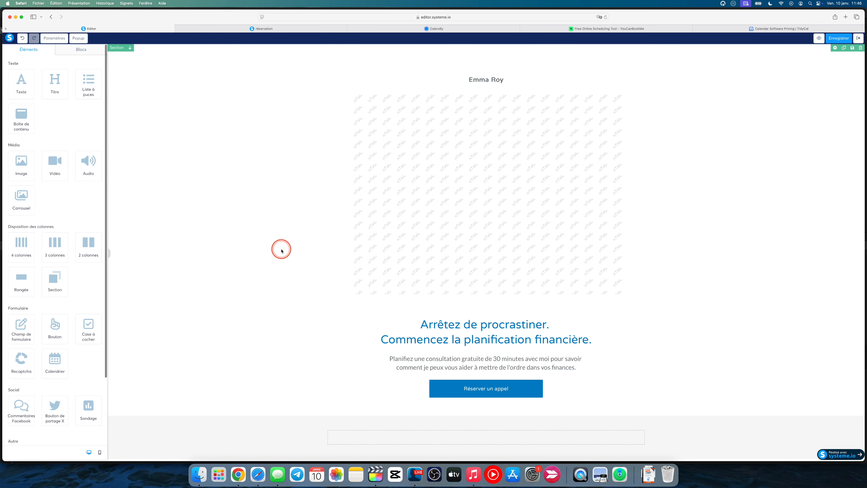